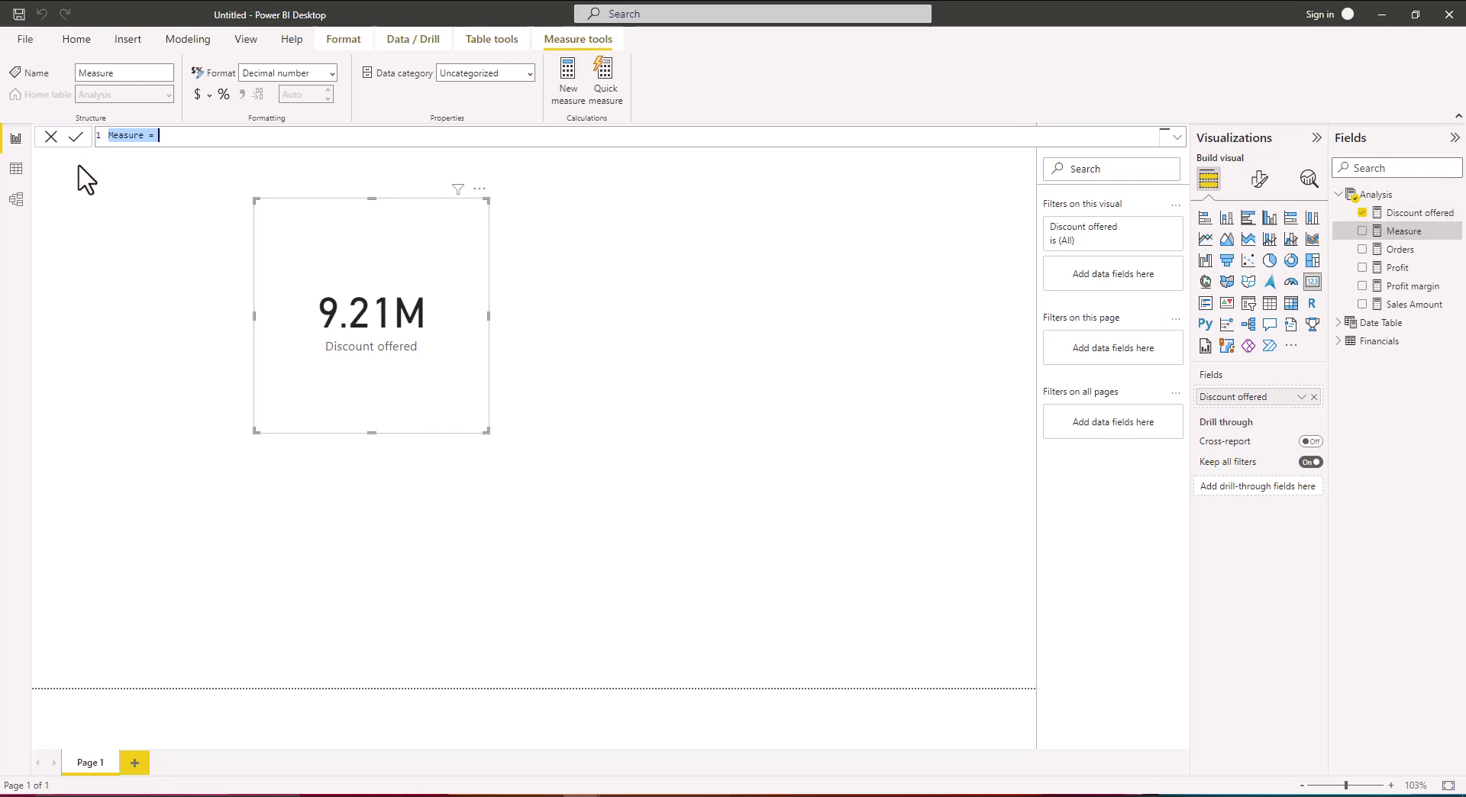
Replace the default measure name with 'Sales Amount LY' in the formula bar
double_click(107, 136)
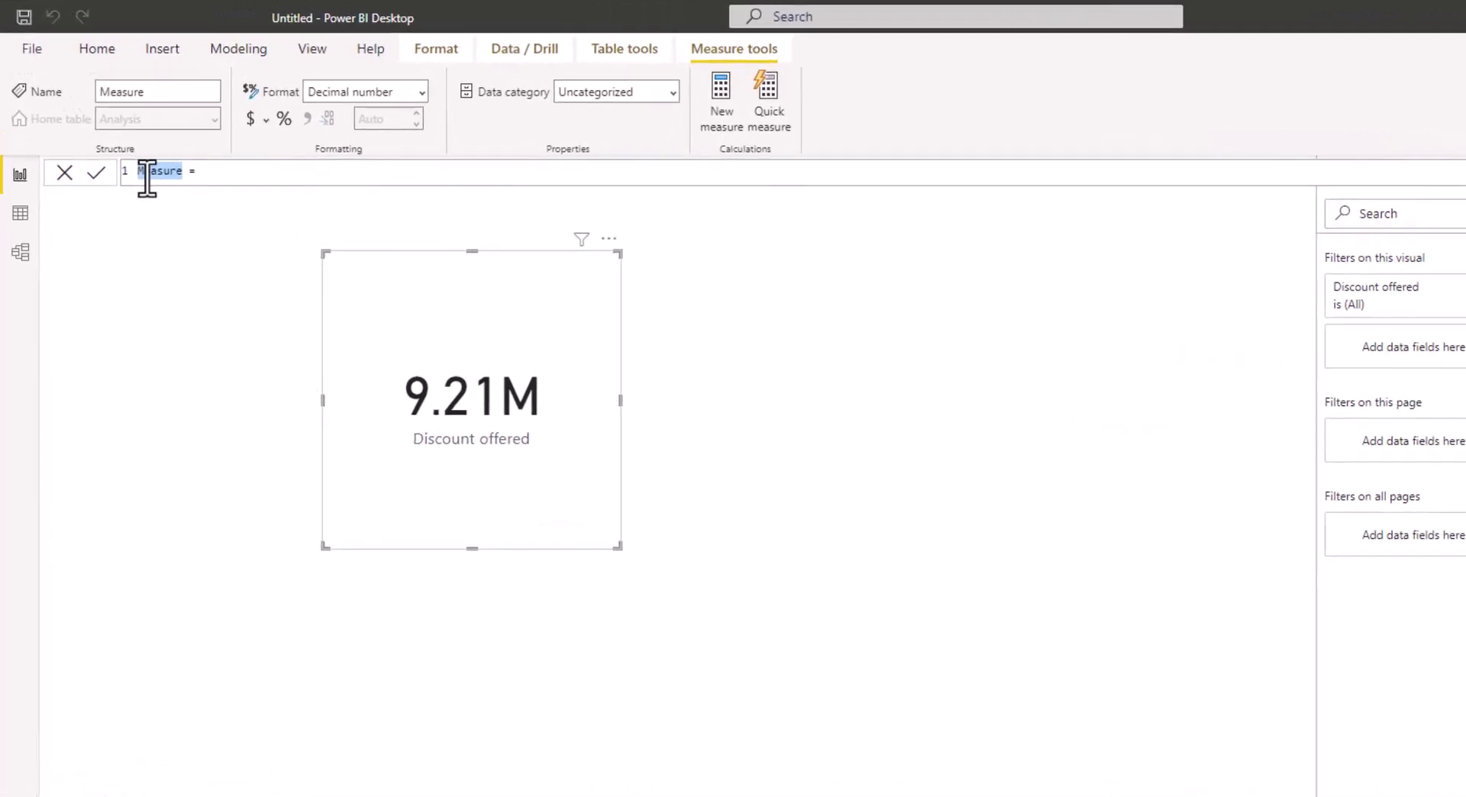
type("Sales Amount LY")
left_click(275, 170)
Write 'CALCULATE([Sales Amount],' as the start of the formula
type("CAL")
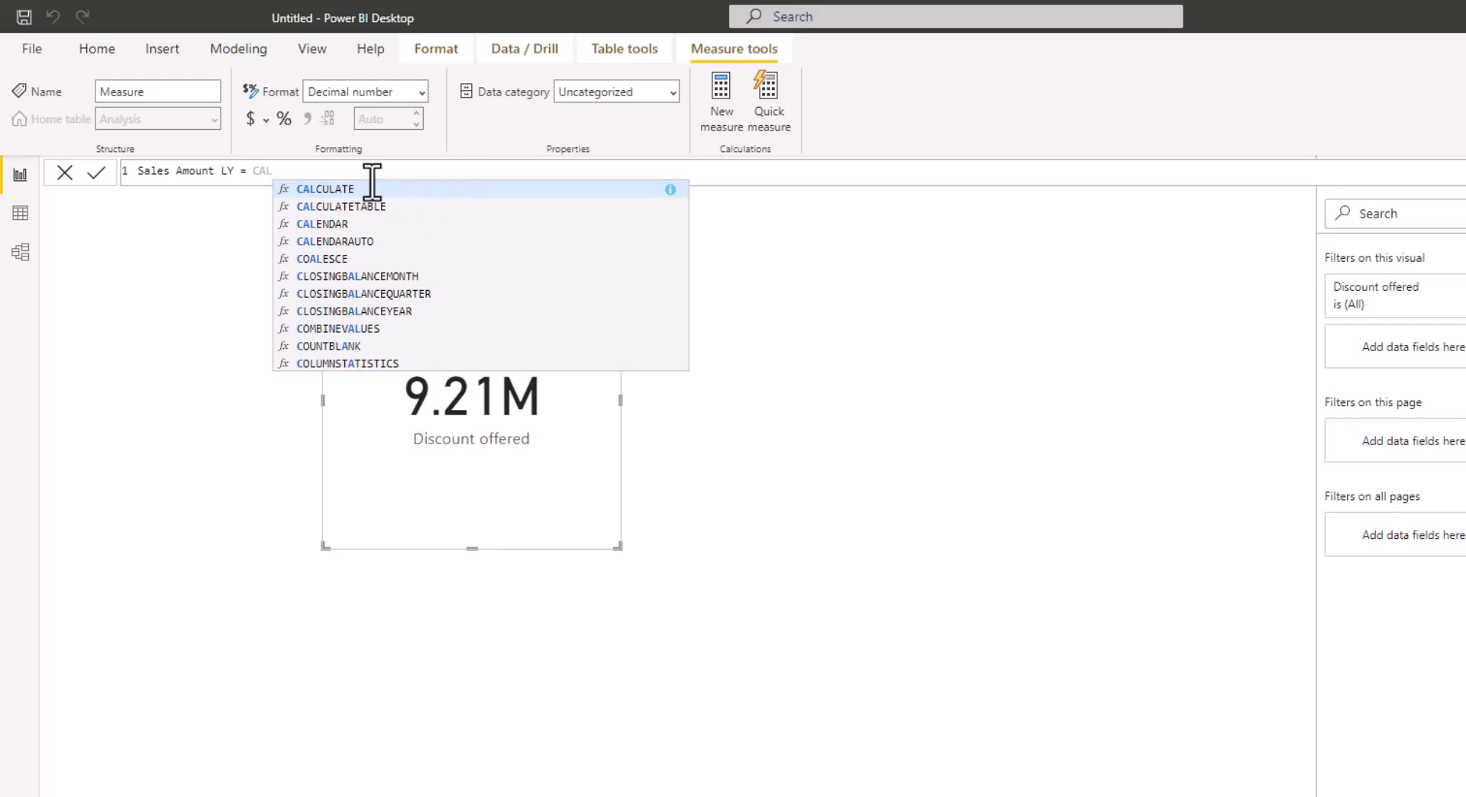
key("Tab")
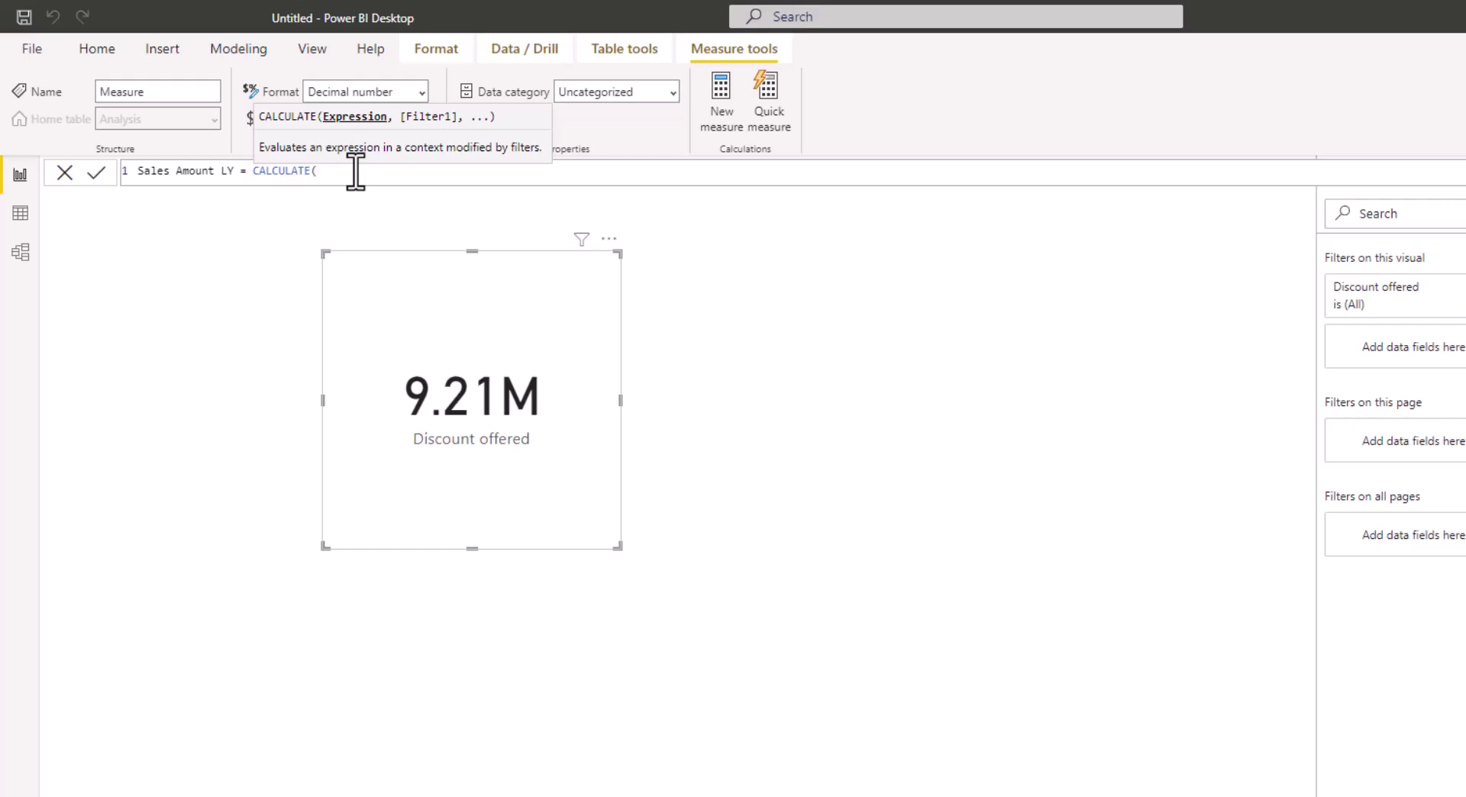
type("[")
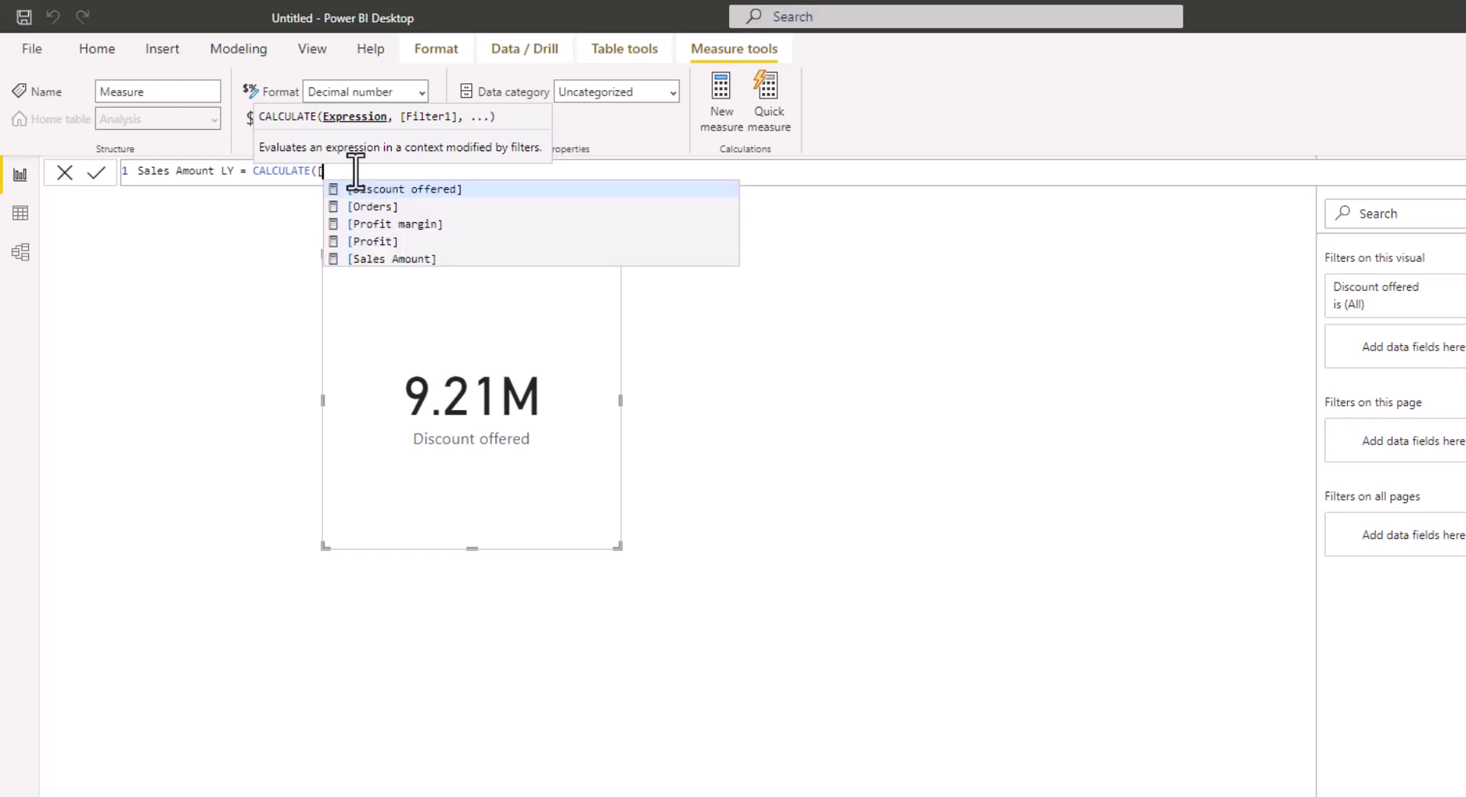
left_click(419, 259)
type(",")
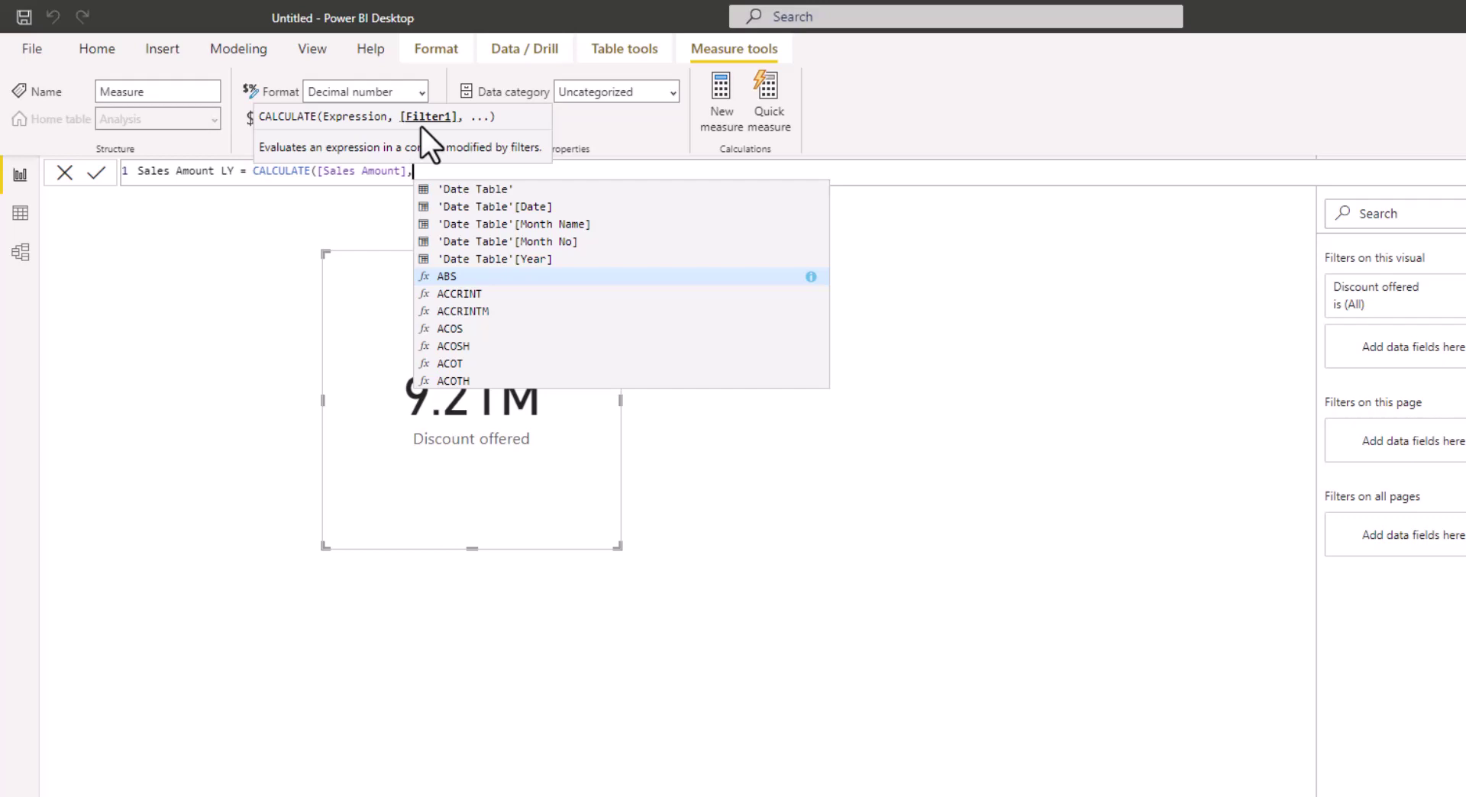
Add DATEADD('Date Table'[Date], as CALCULATE's filter argument, fixing a typo in the function name
type("DATW")
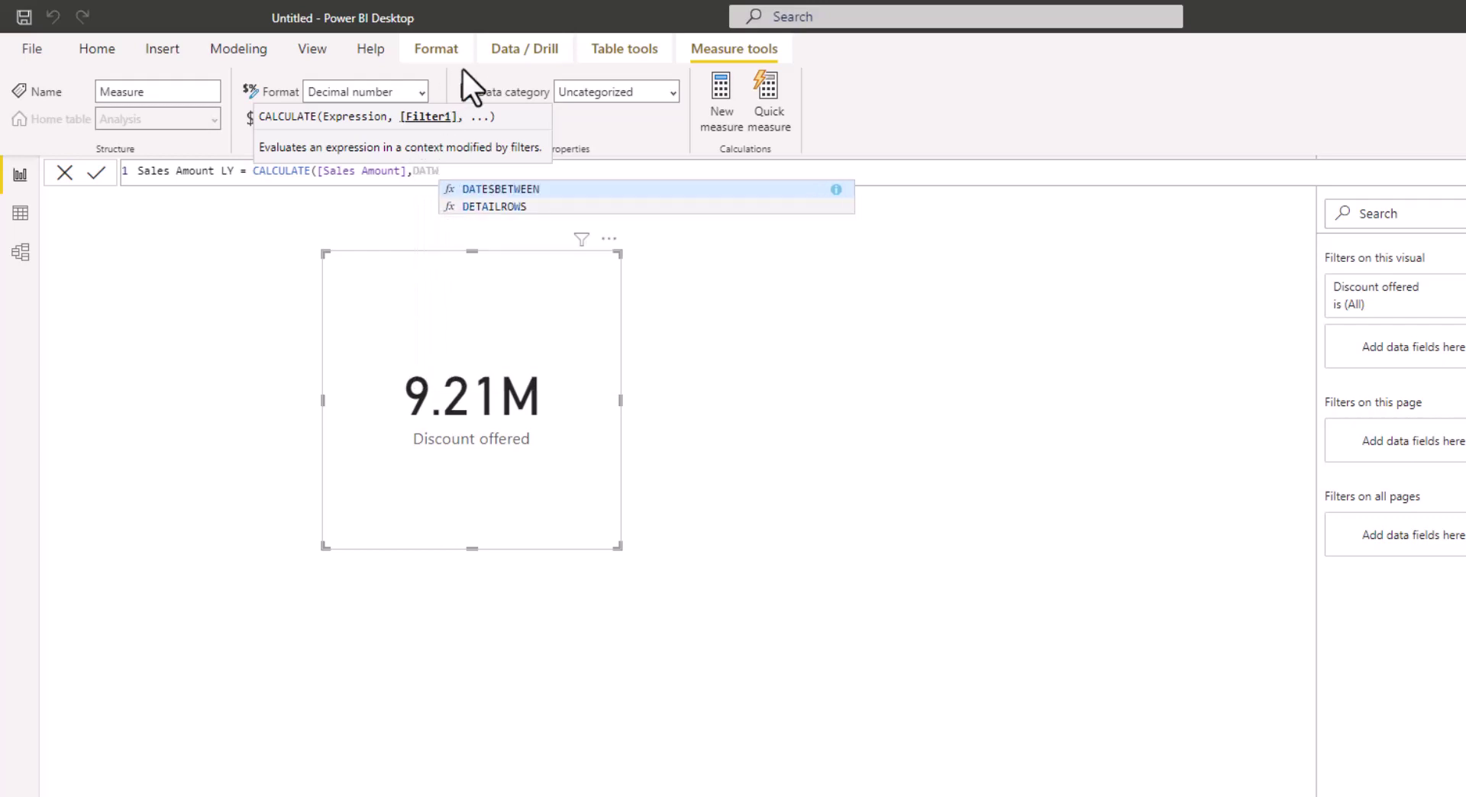
key("BackSpace")
type("EAD")
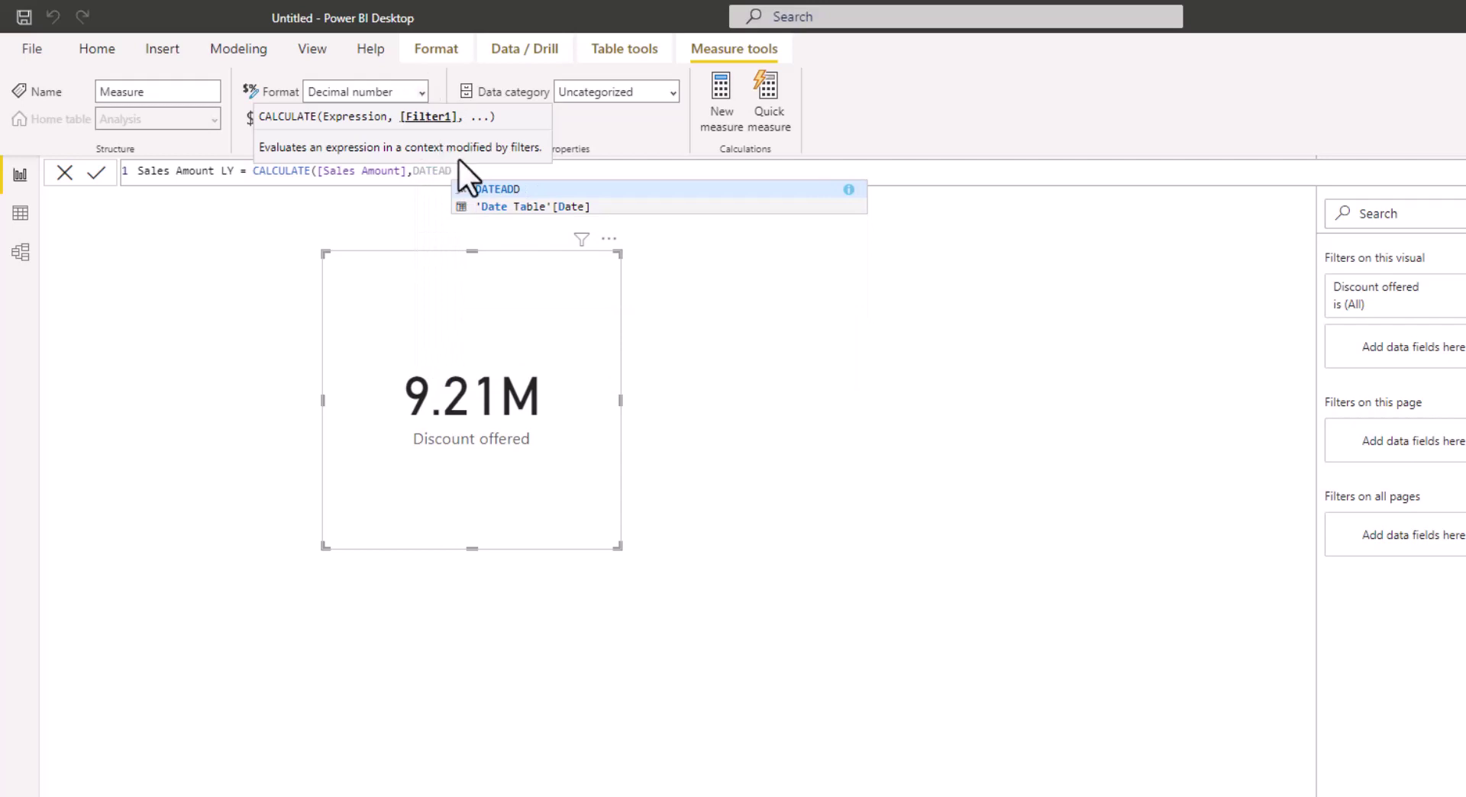
left_click(493, 191)
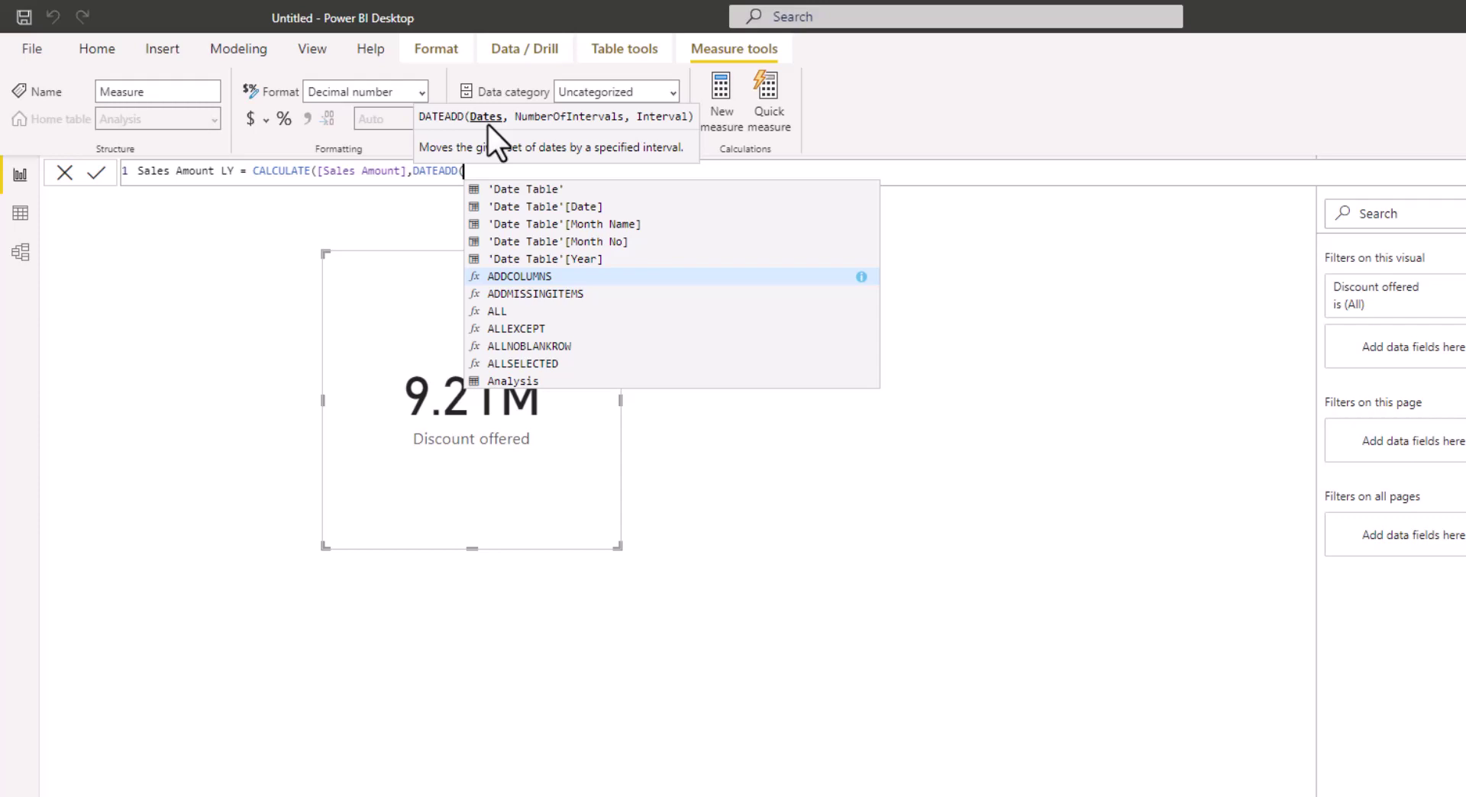
left_click(560, 207)
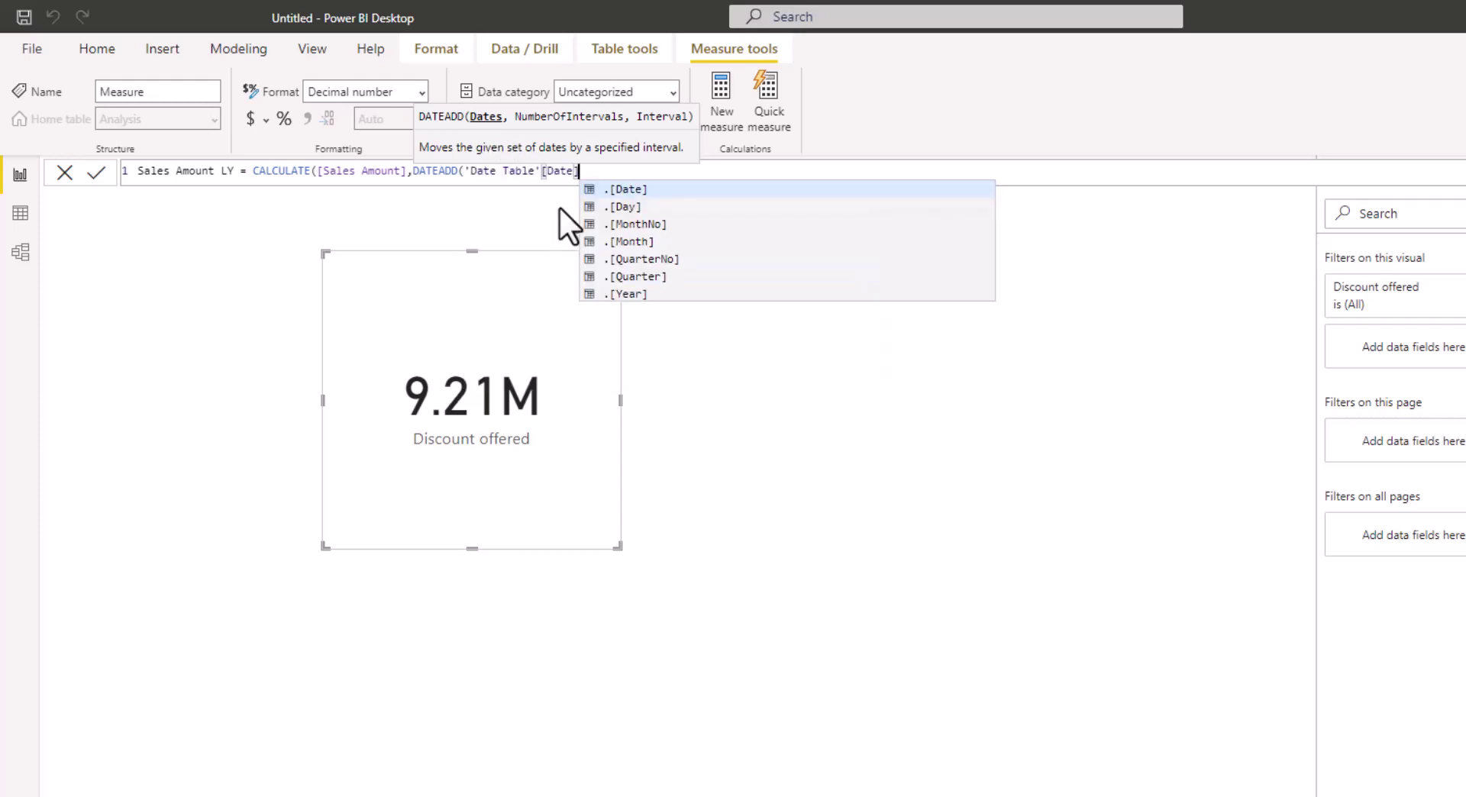
type(",")
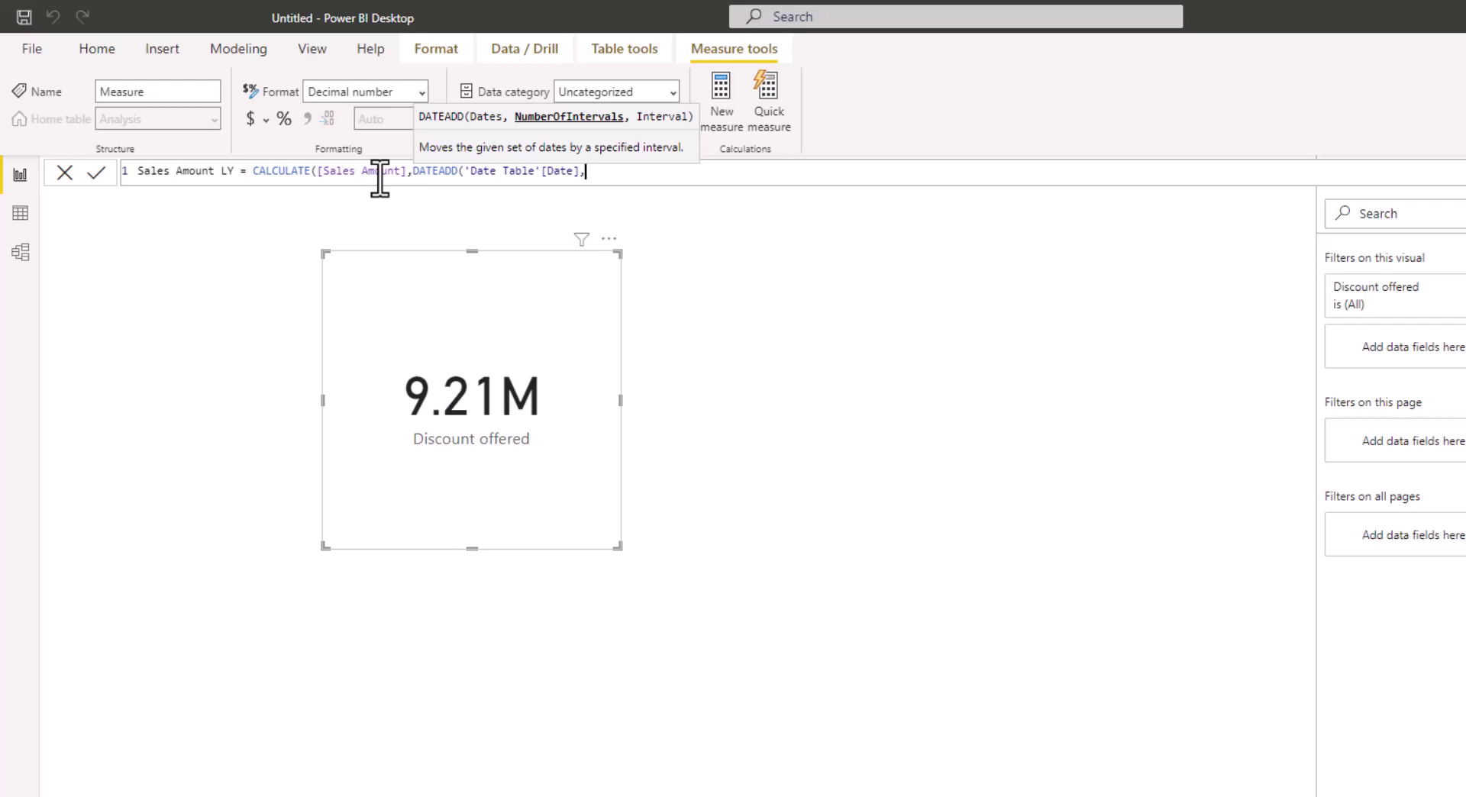
Complete DATEADD with -1 and YEAR, close both parentheses, and commit the measure
type("-")
type("1,")
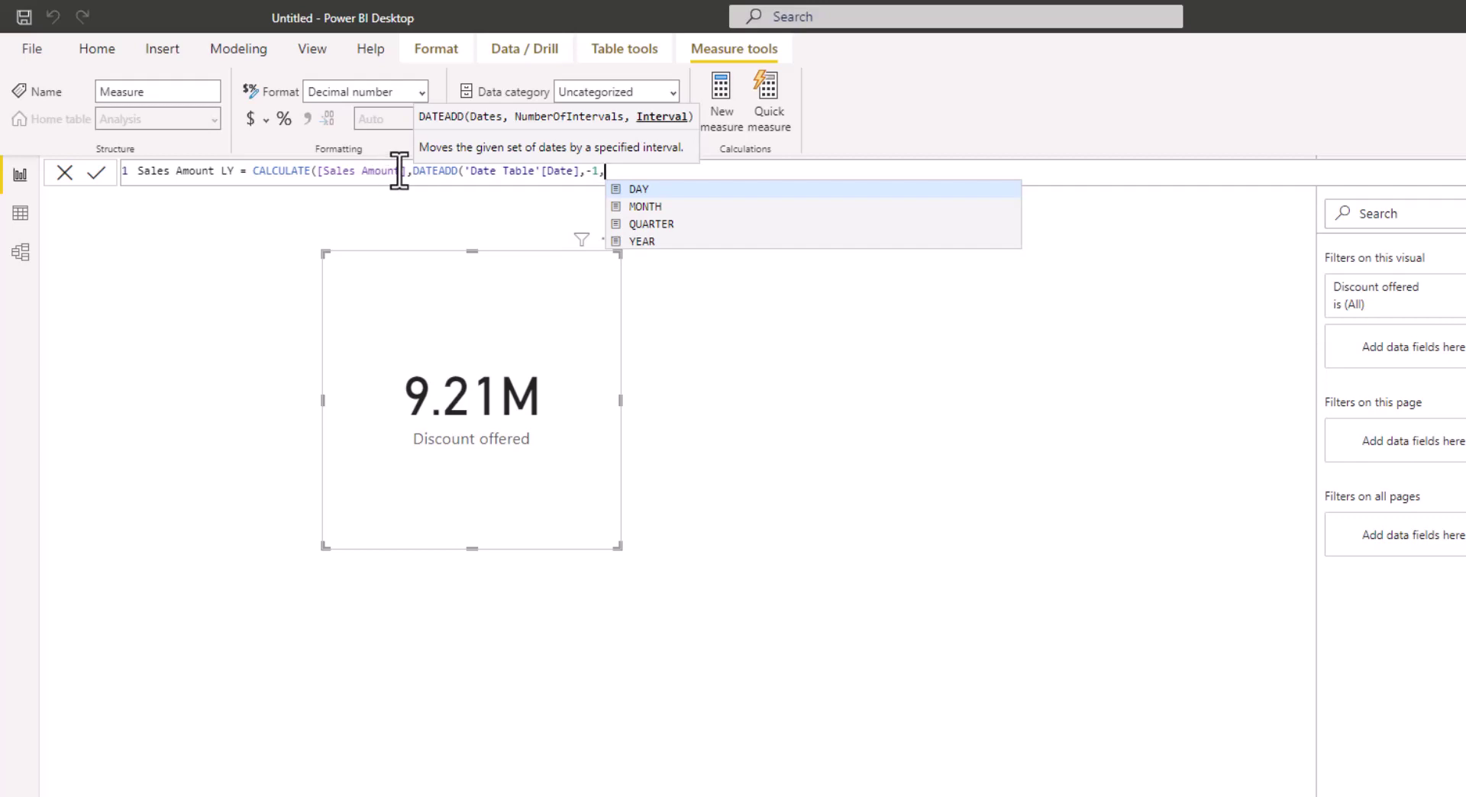
left_click(647, 242)
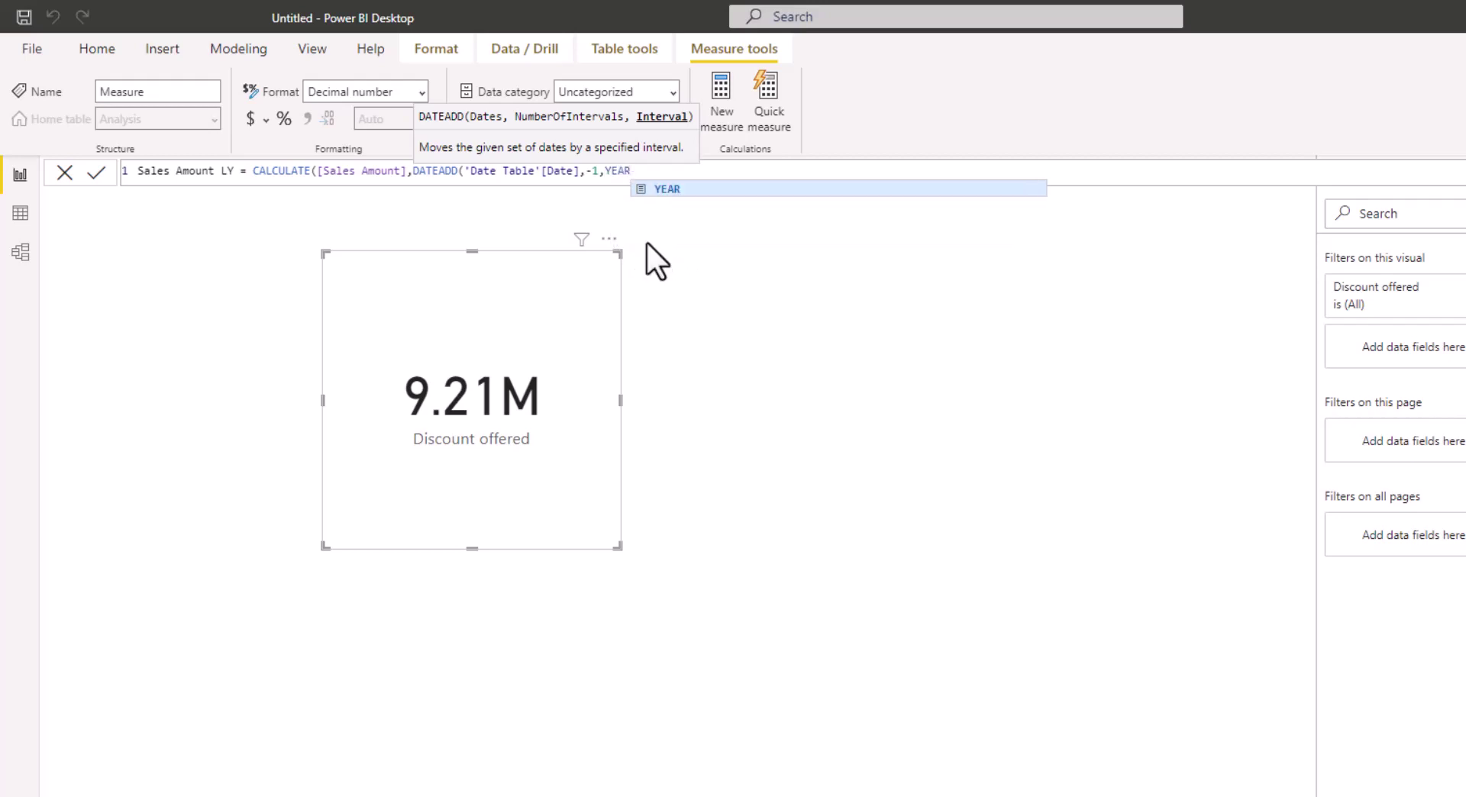
type(")")
key("Return")
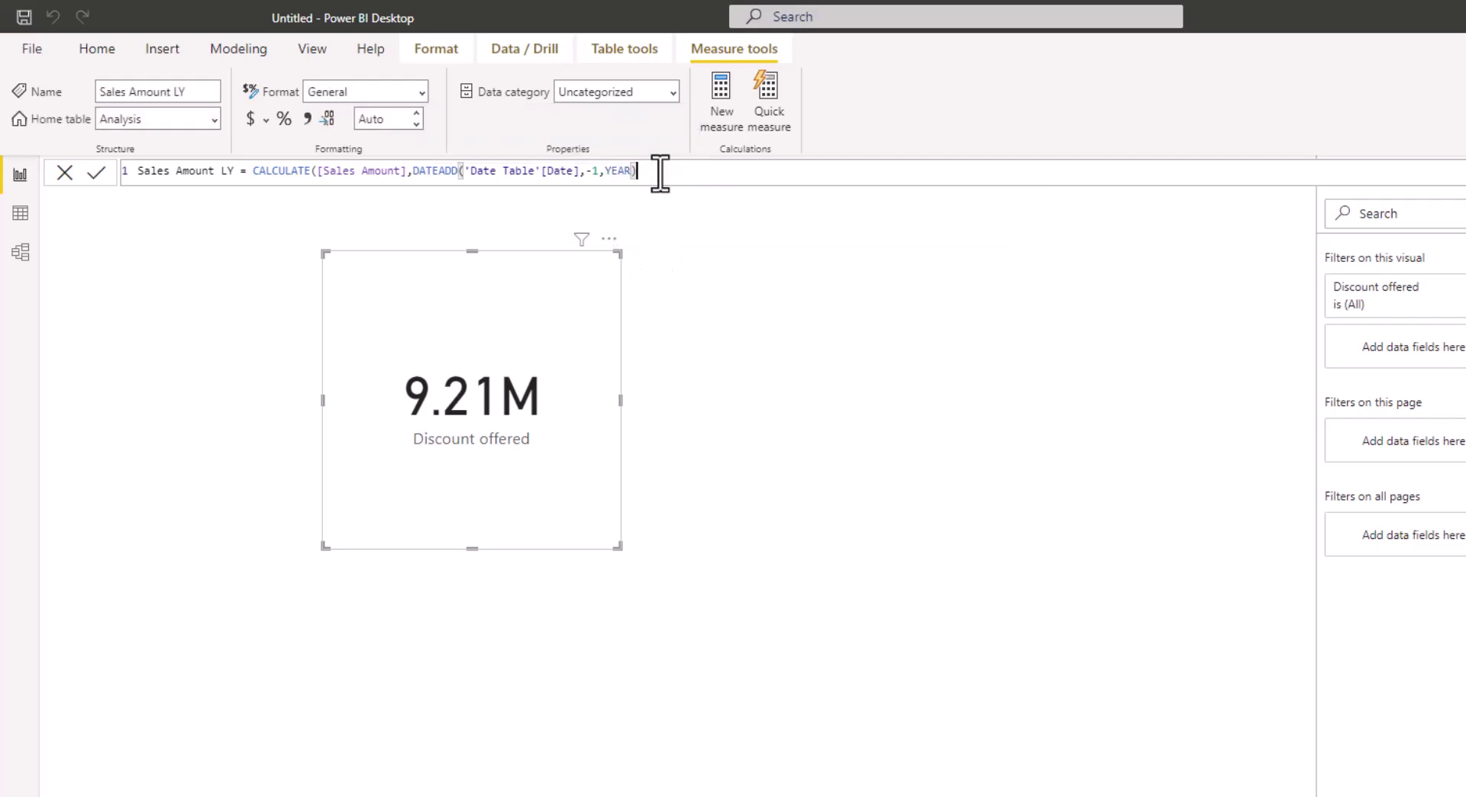
type(")")
Give Sales Amount LY comma-style formatting and add an empty table visual to the page
left_click(306, 119)
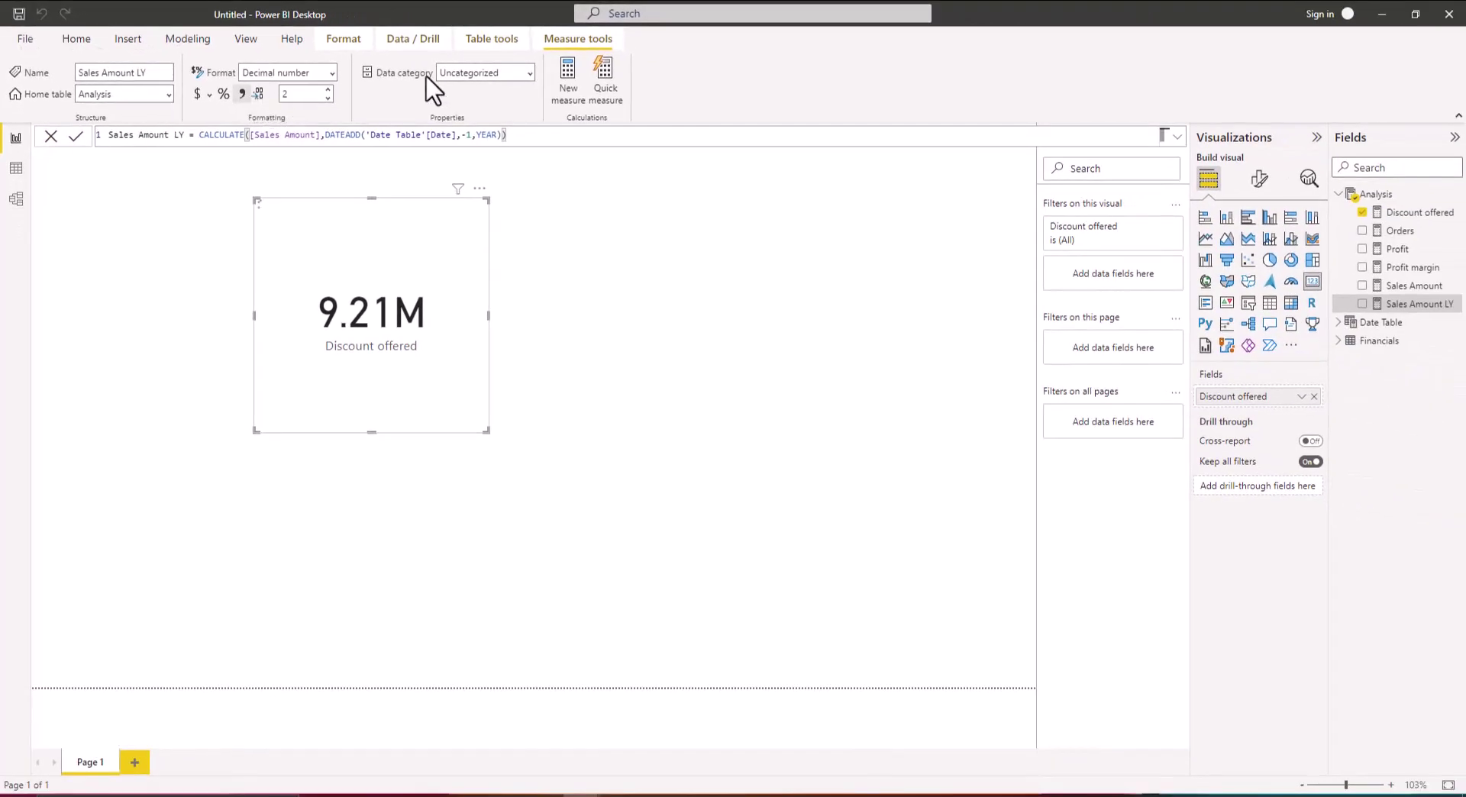
left_click(847, 321)
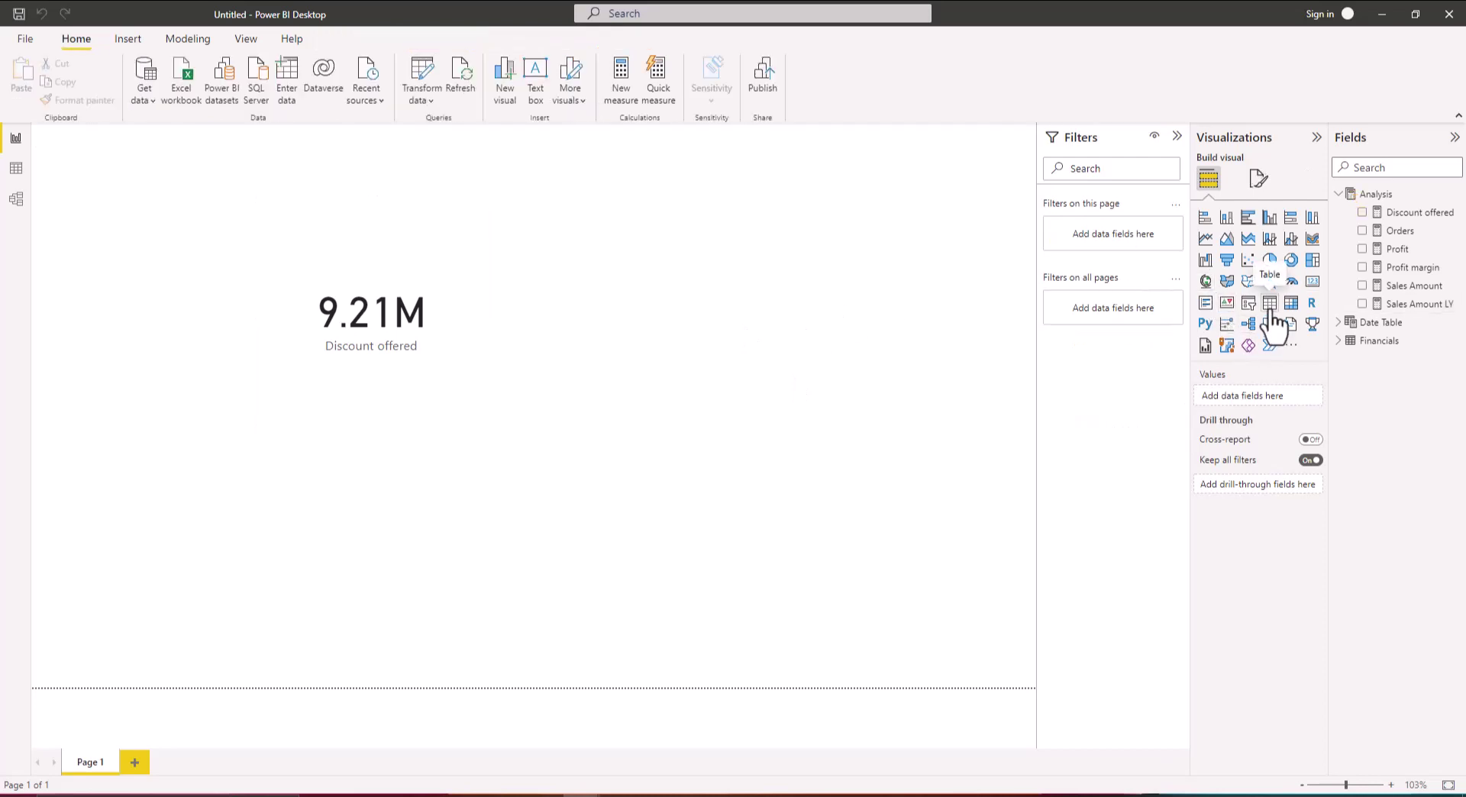
left_click(1269, 305)
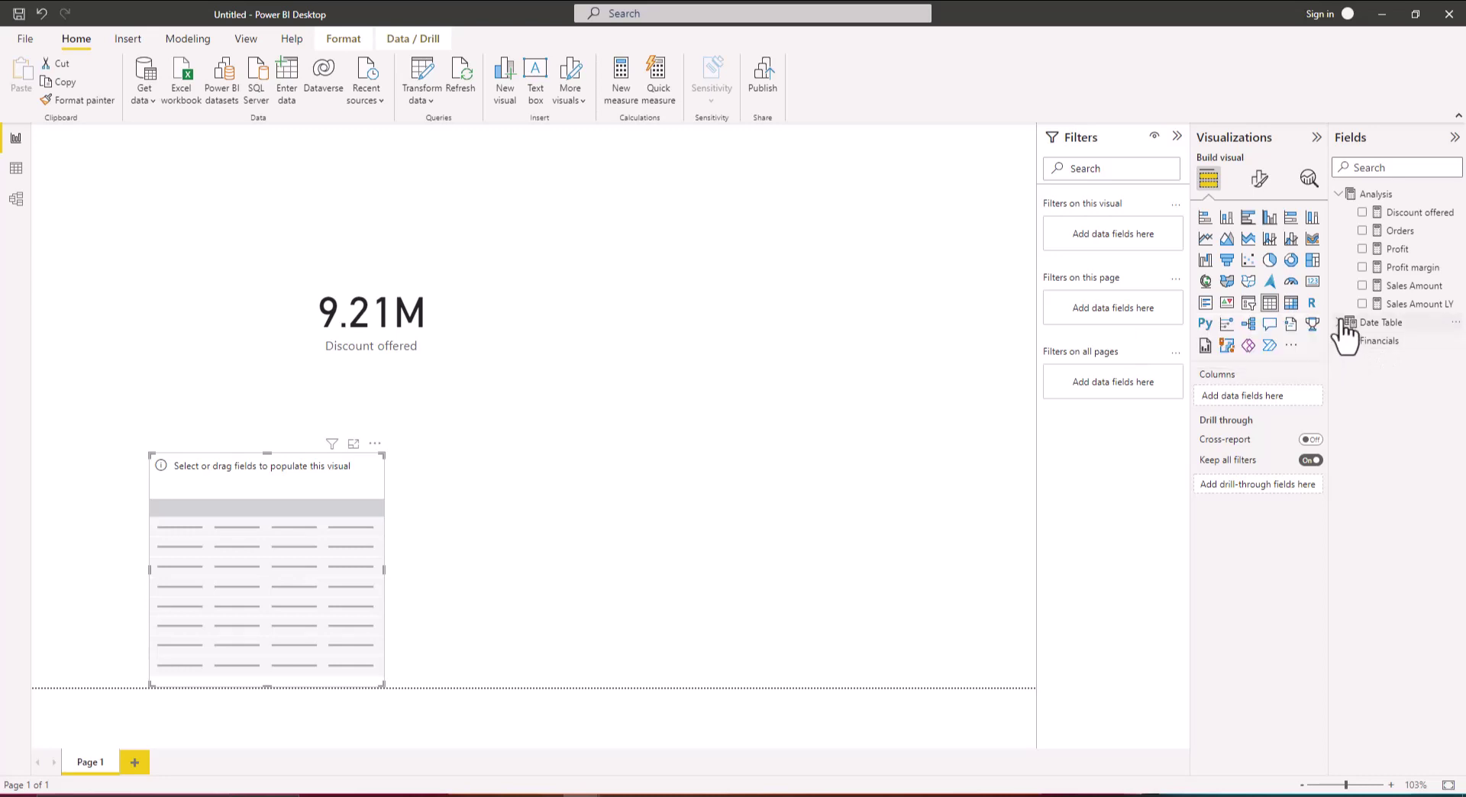
Add Year, Sales Amount LY and Sales Amount to the table
left_click(1346, 324)
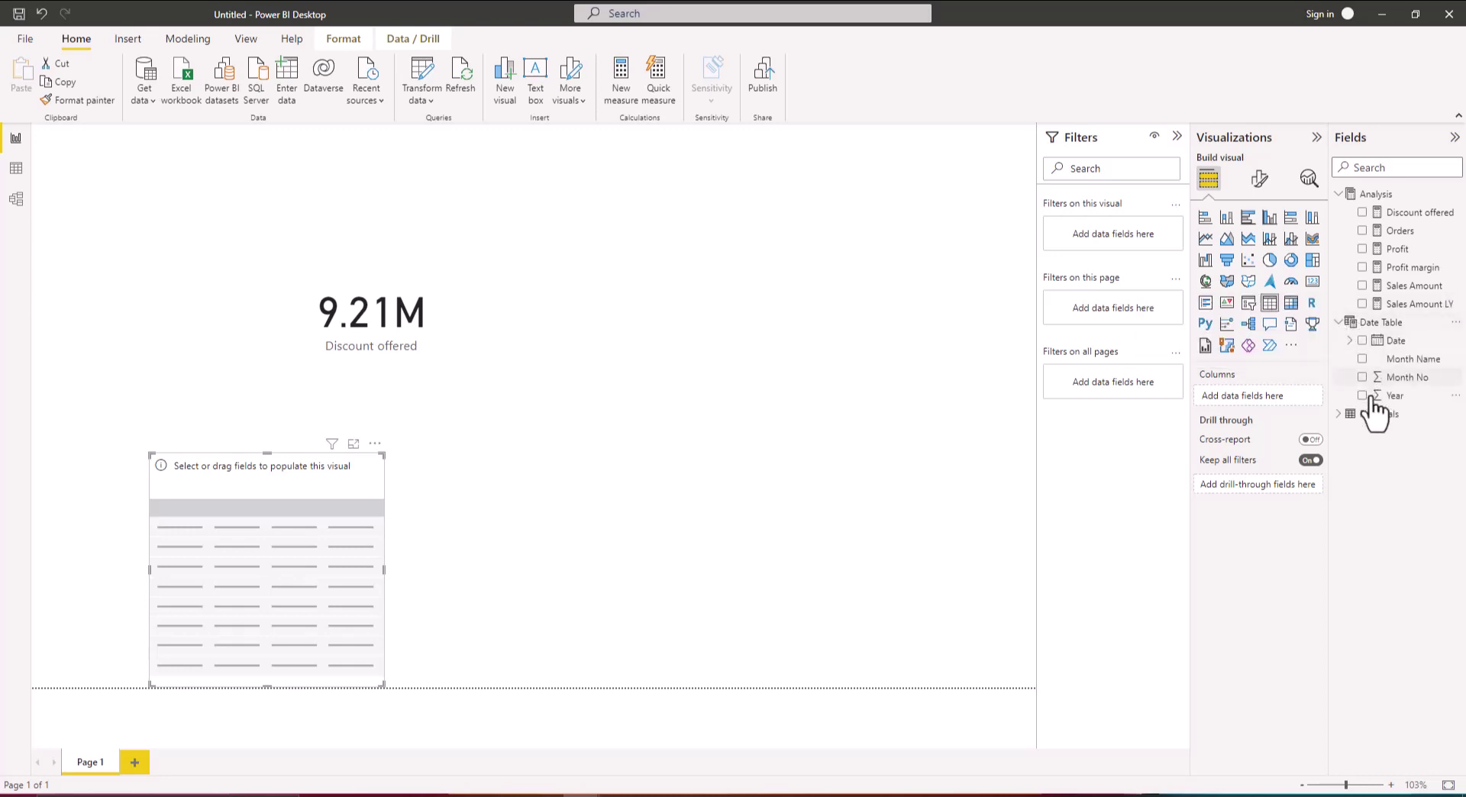
left_click(1363, 396)
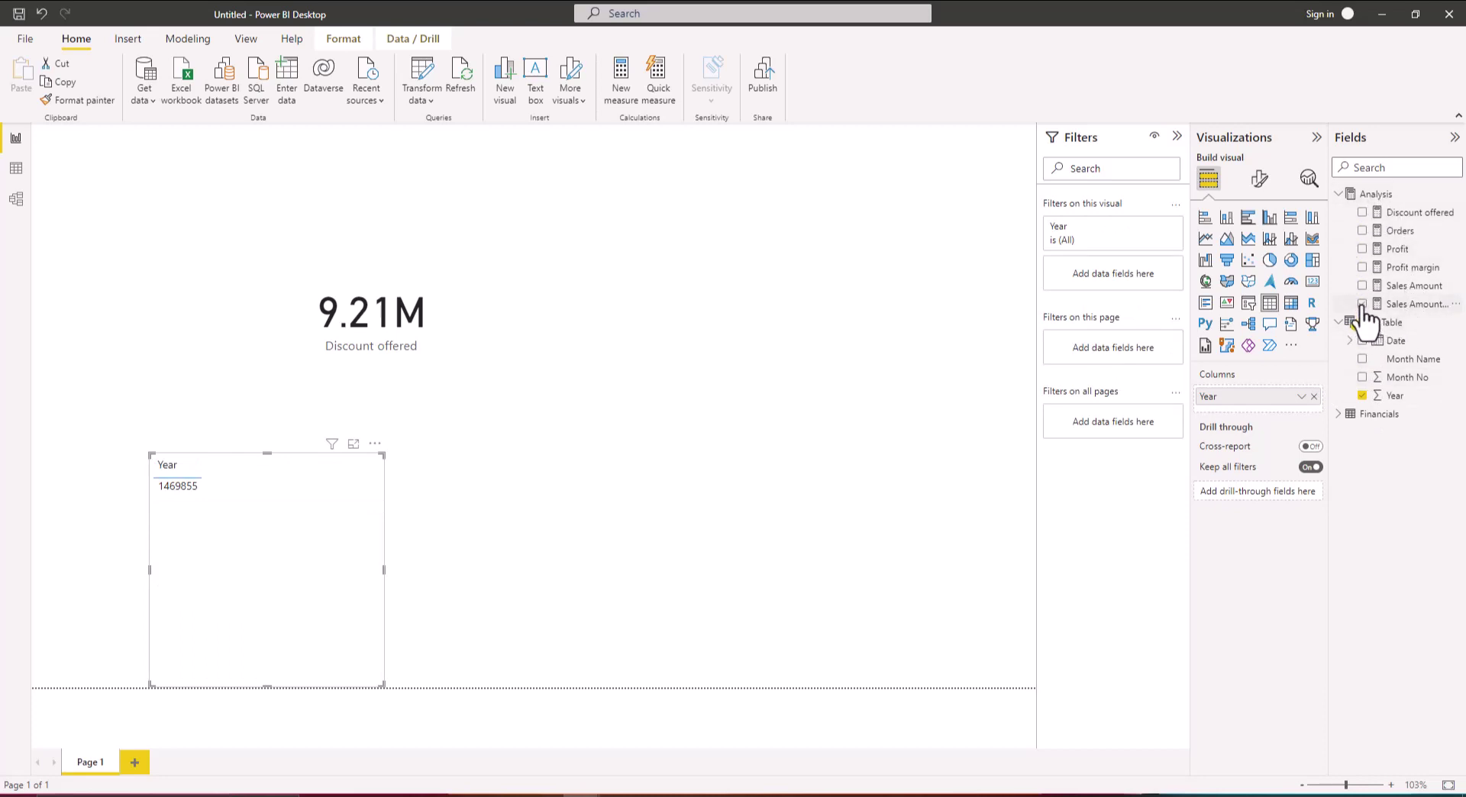
left_click(1362, 304)
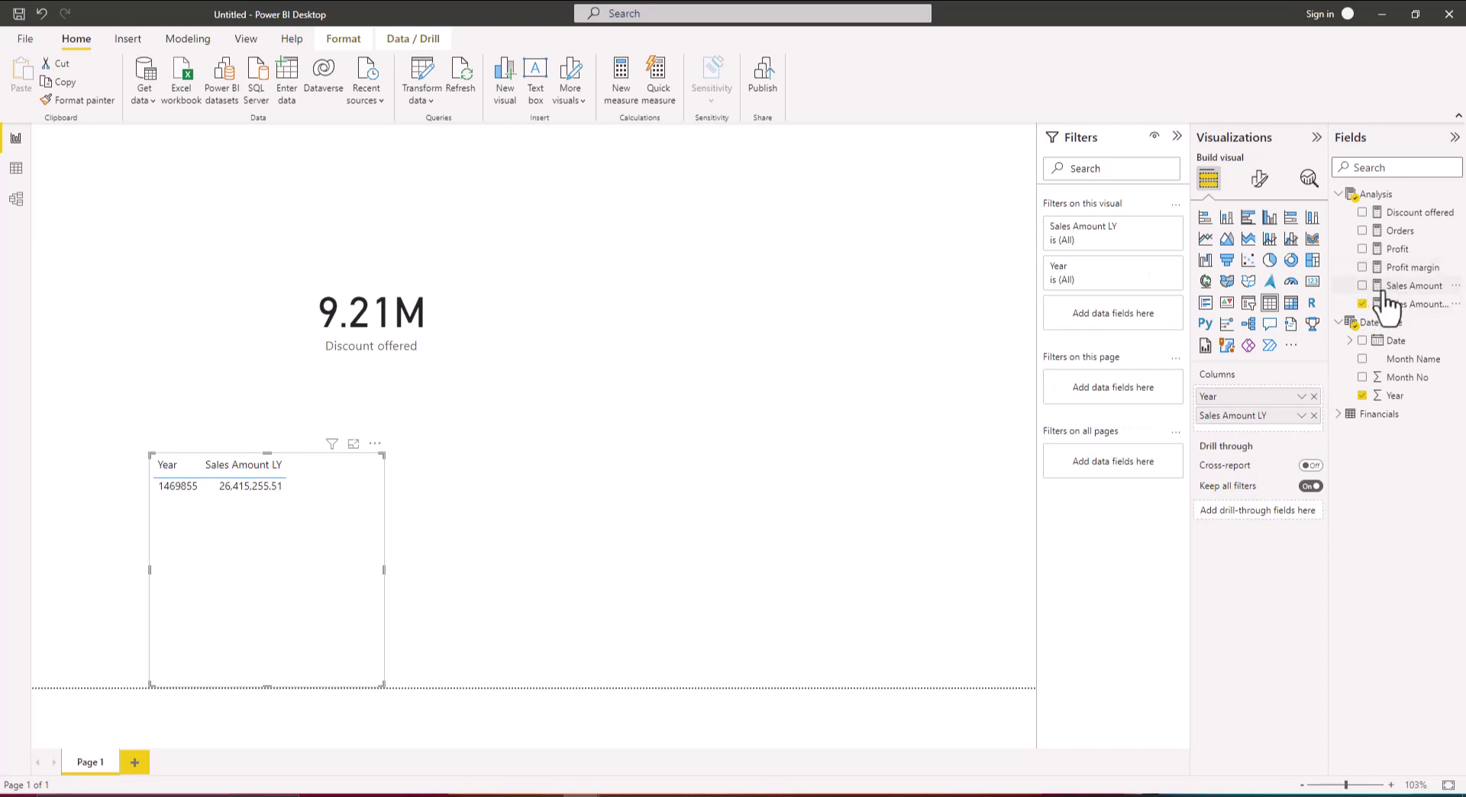
left_click(1362, 285)
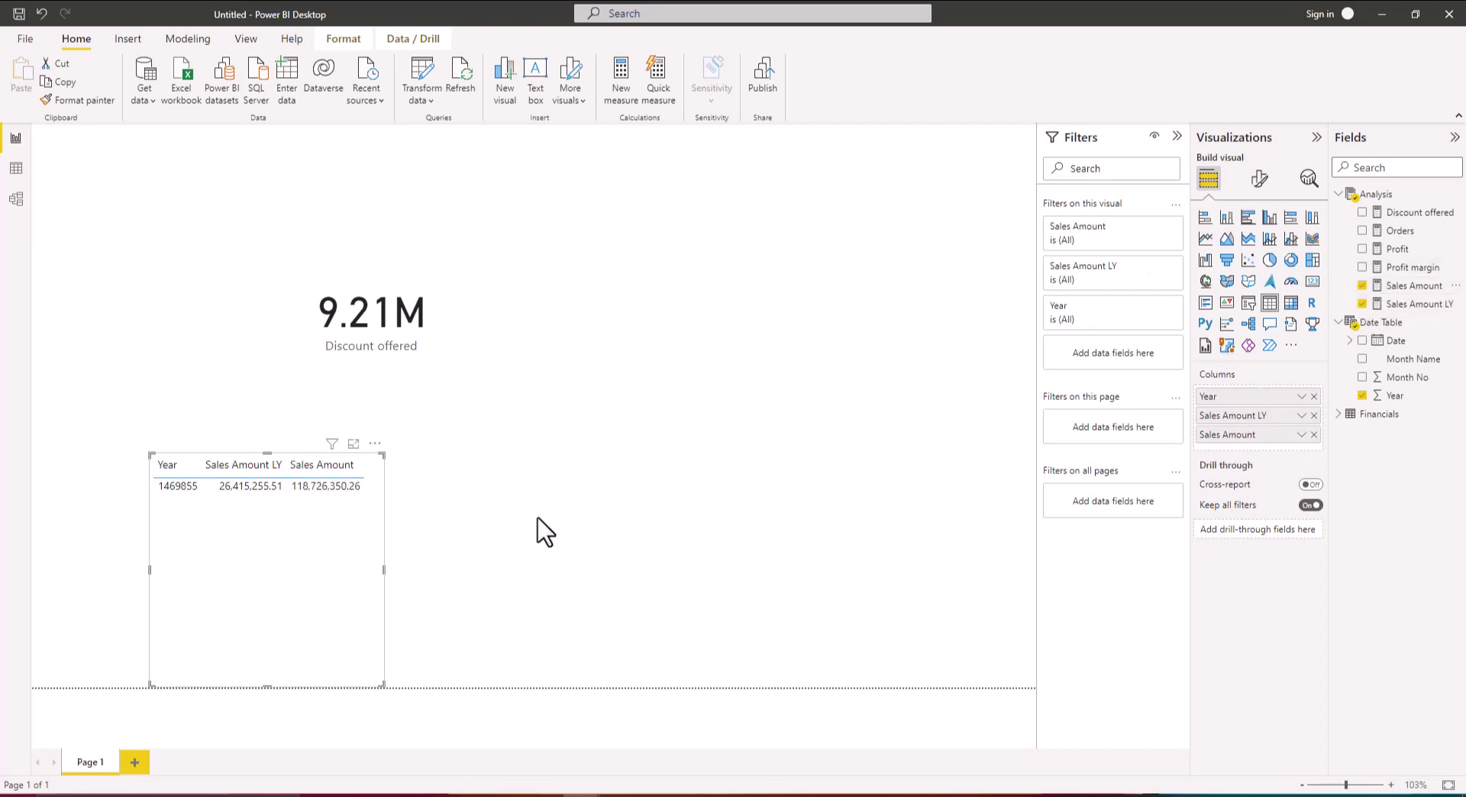
left_click(1301, 397)
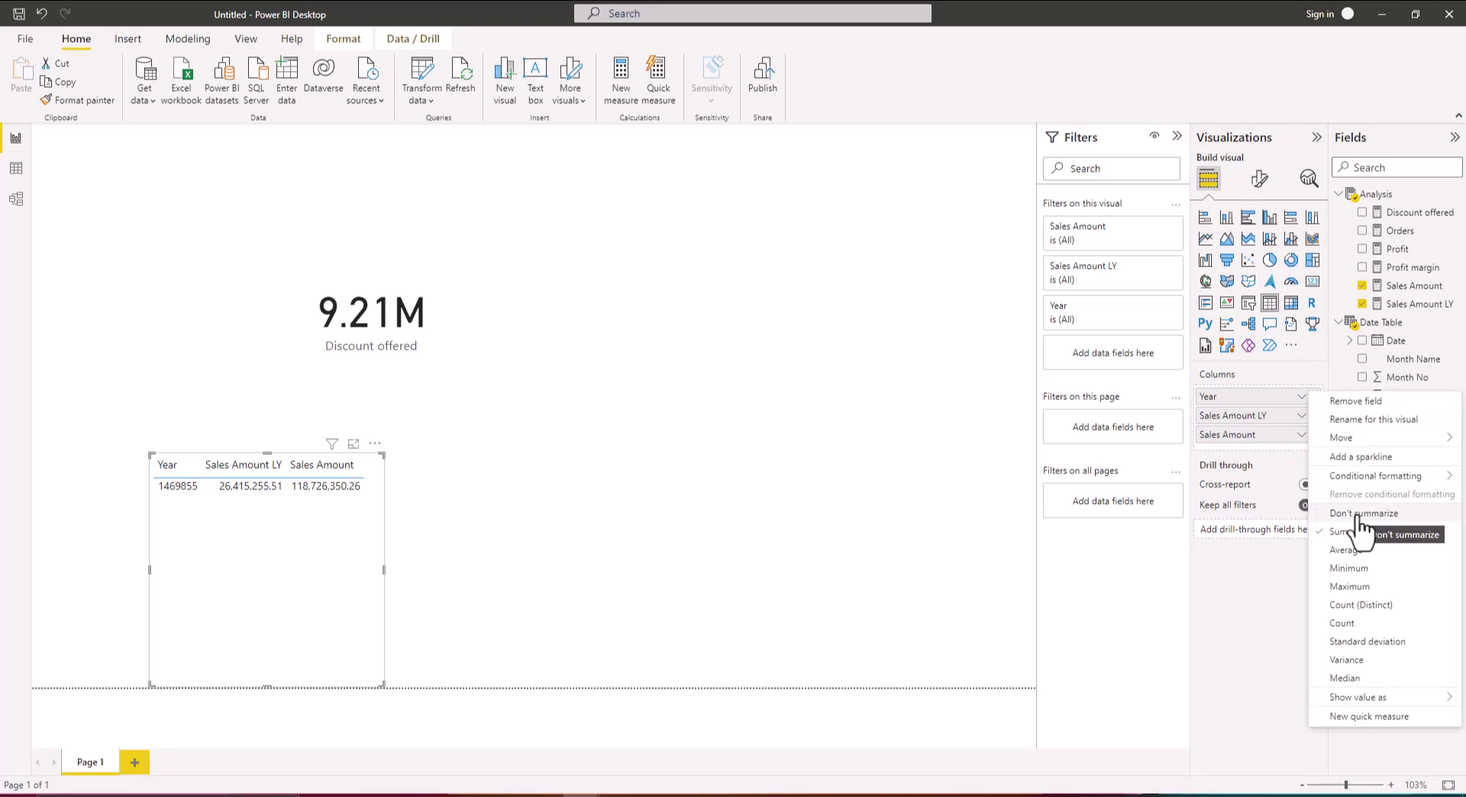
Set Year to Don't summarize and move Sales Amount ahead of Sales Amount LY
left_click(1358, 515)
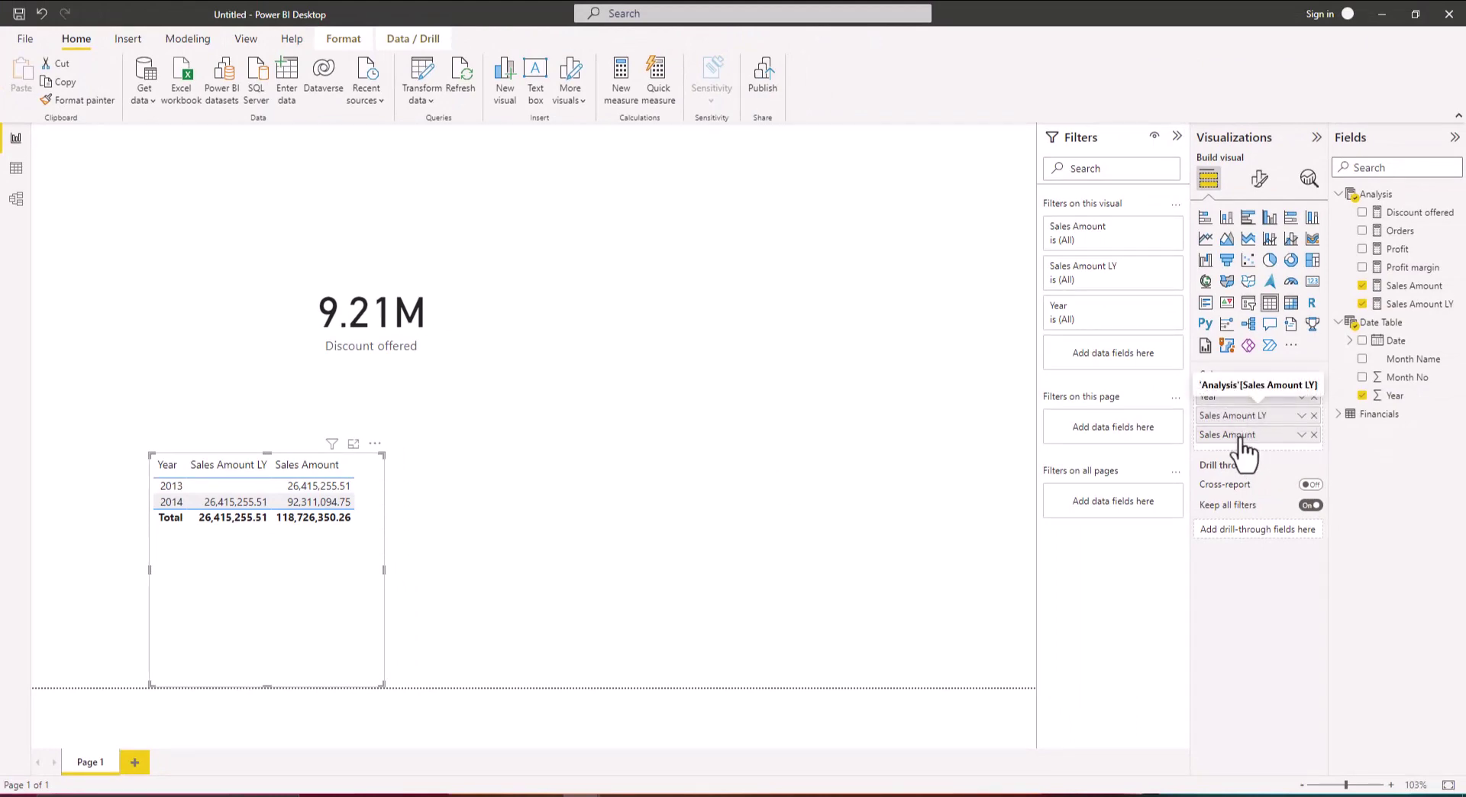
left_click_drag(1239, 436, 1239, 413)
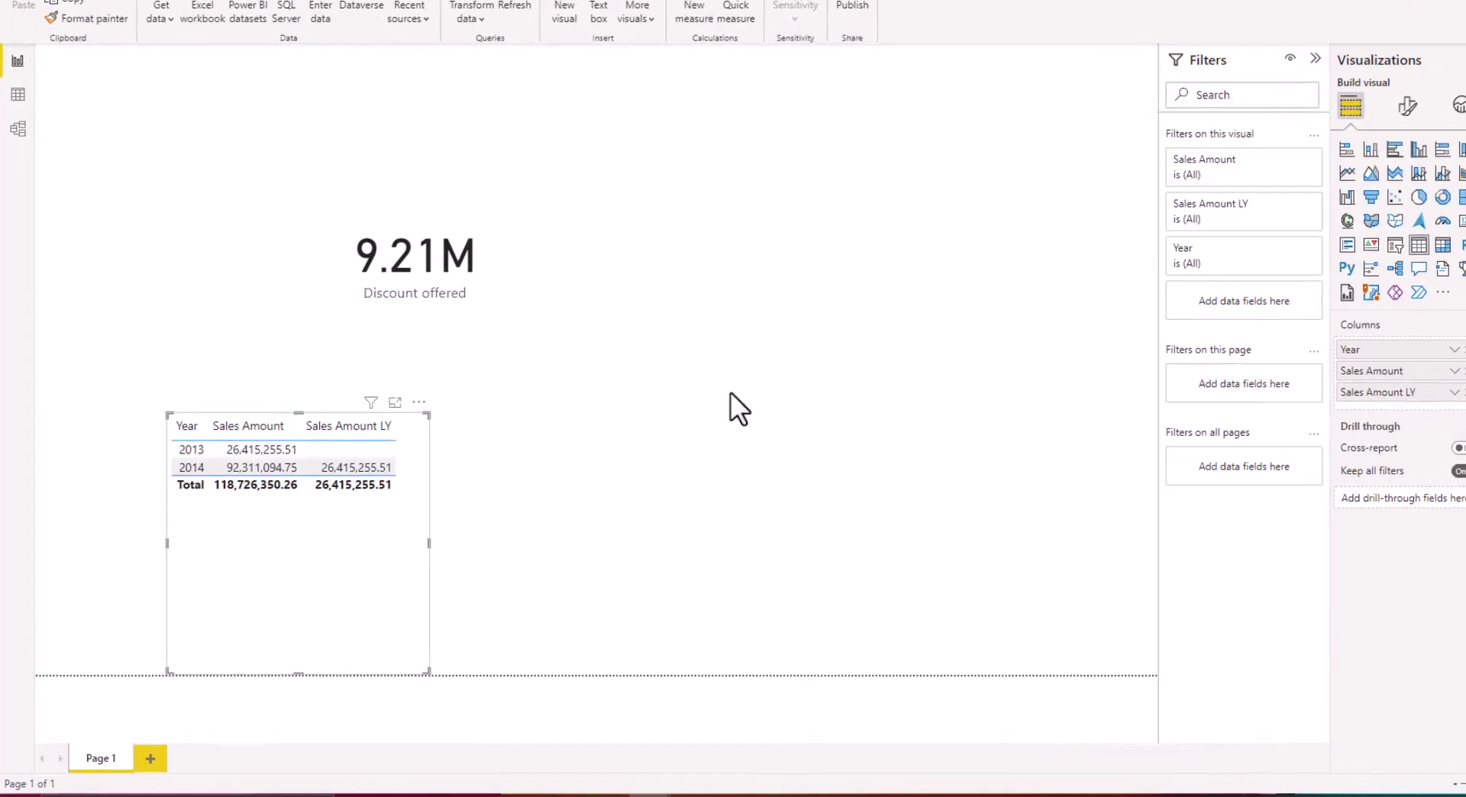